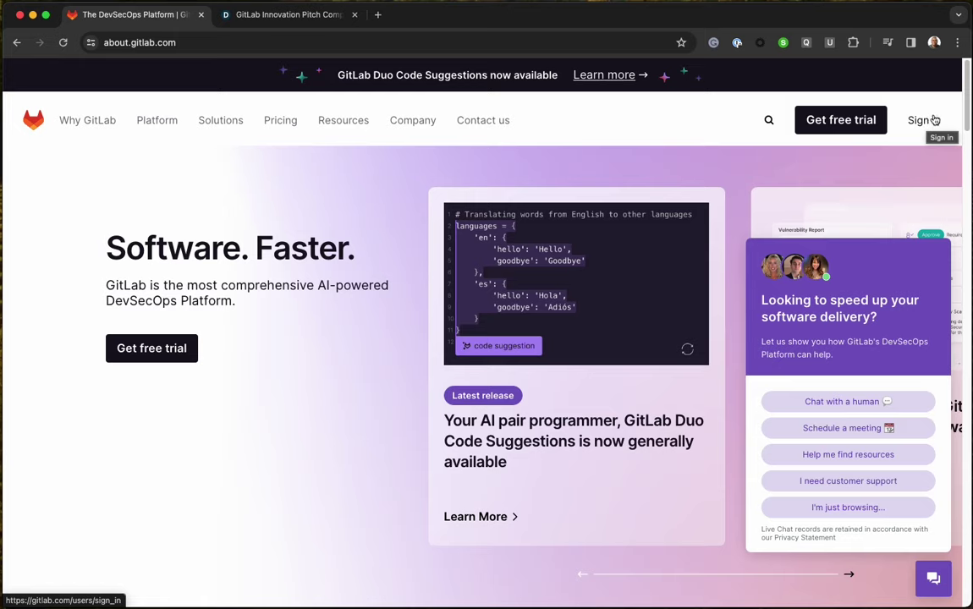
Sign in with the account username and saved password, keeping Remember me checked
{"action": "left_click", "coordinate": [936, 120]}
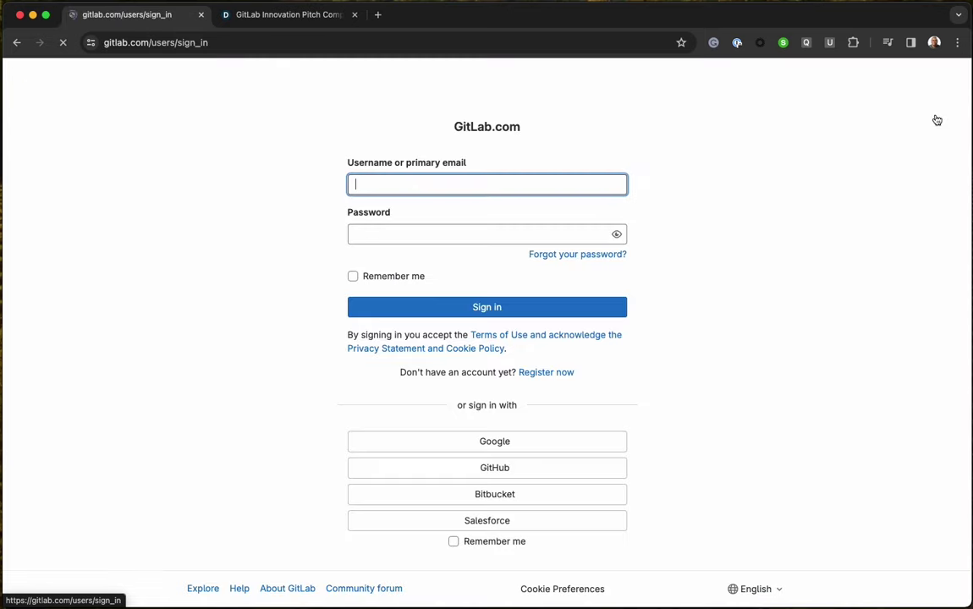
{"action": "type", "text": "a"}
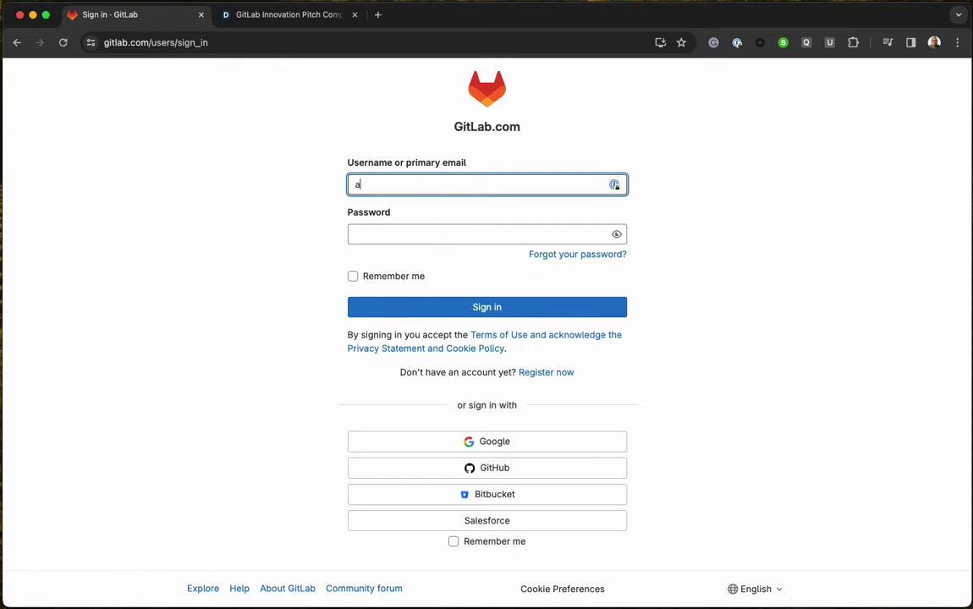
{"action": "type", "text": "buango"}
{"action": "key", "text": "Tab"}
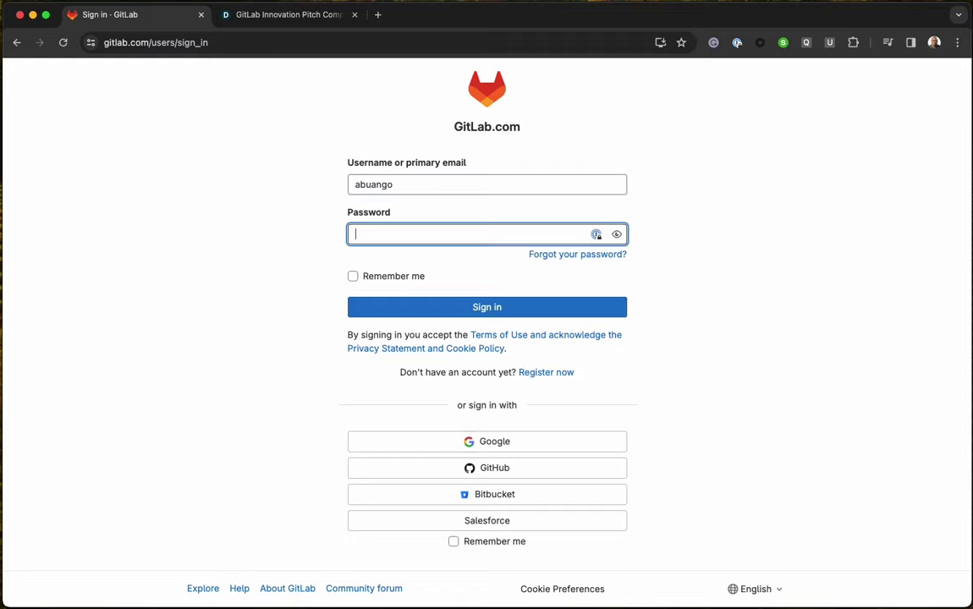
{"action": "key", "text": "super+v"}
{"action": "left_click", "coordinate": [404, 278]}
{"action": "left_click", "coordinate": [454, 309]}
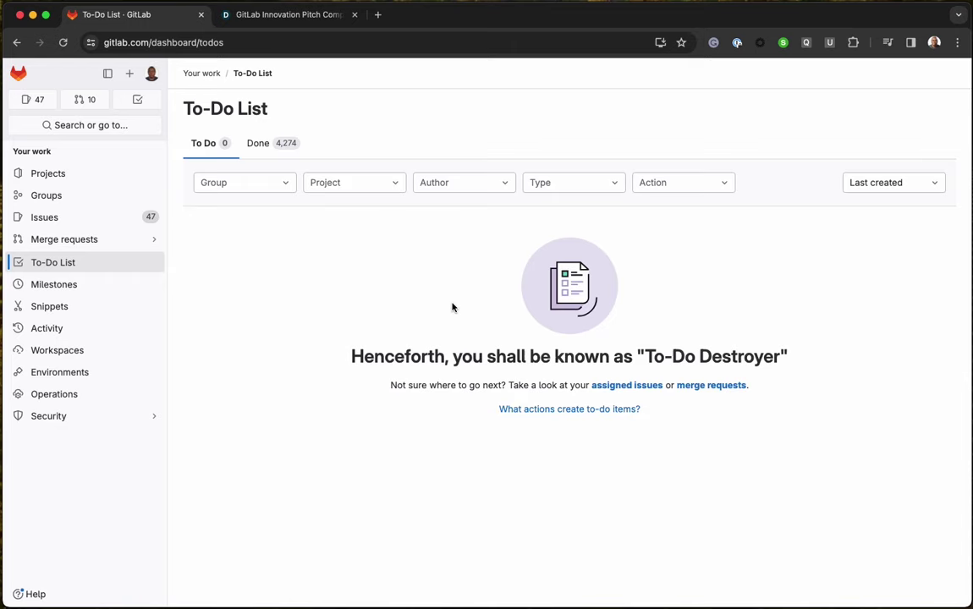
Go to the Projects dashboard, briefly opening and closing the Search or go to palette
{"action": "left_click", "coordinate": [85, 174]}
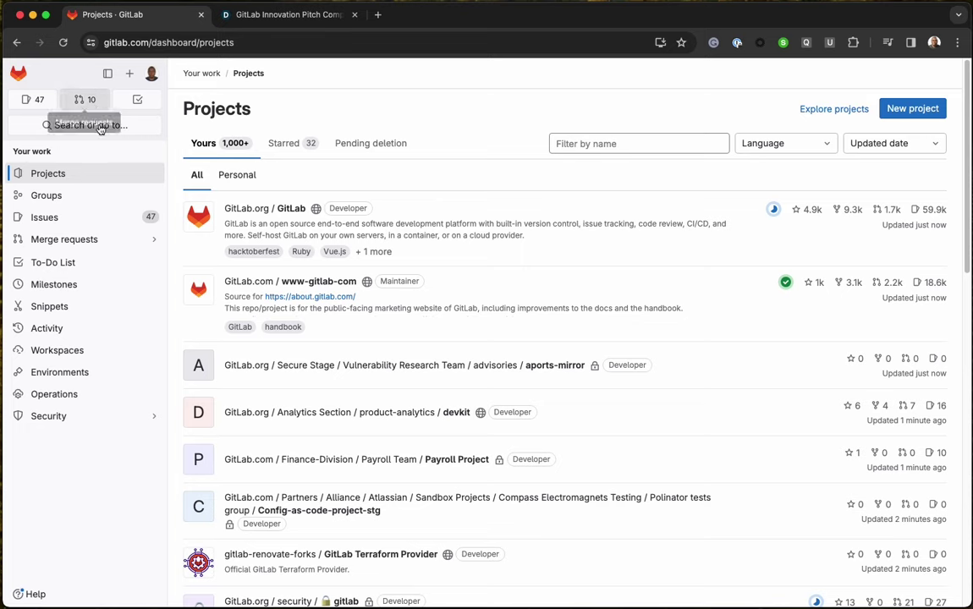
{"action": "mouse_move", "coordinate": [96, 250]}
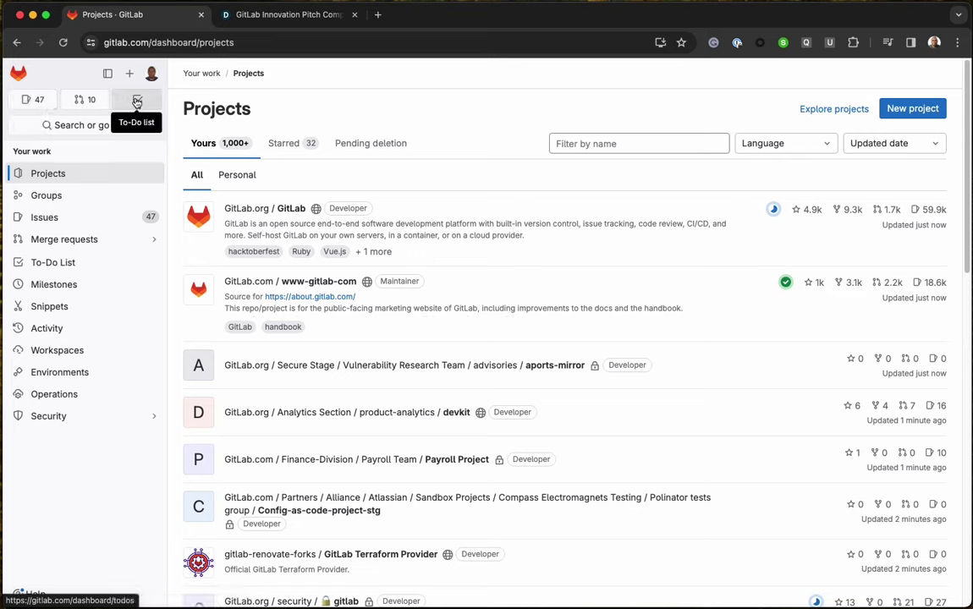
{"action": "left_click", "coordinate": [93, 127]}
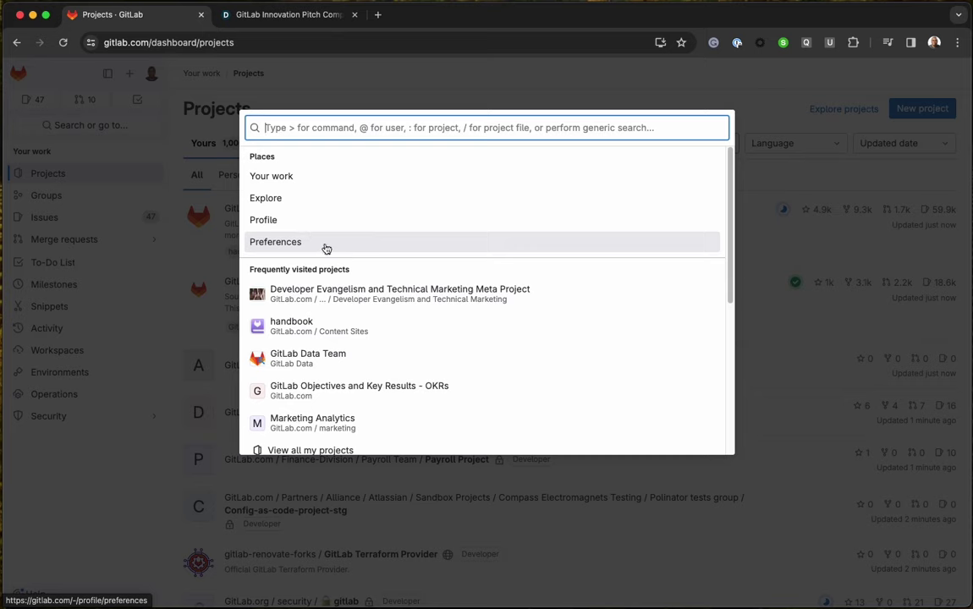
{"action": "left_click", "coordinate": [321, 99]}
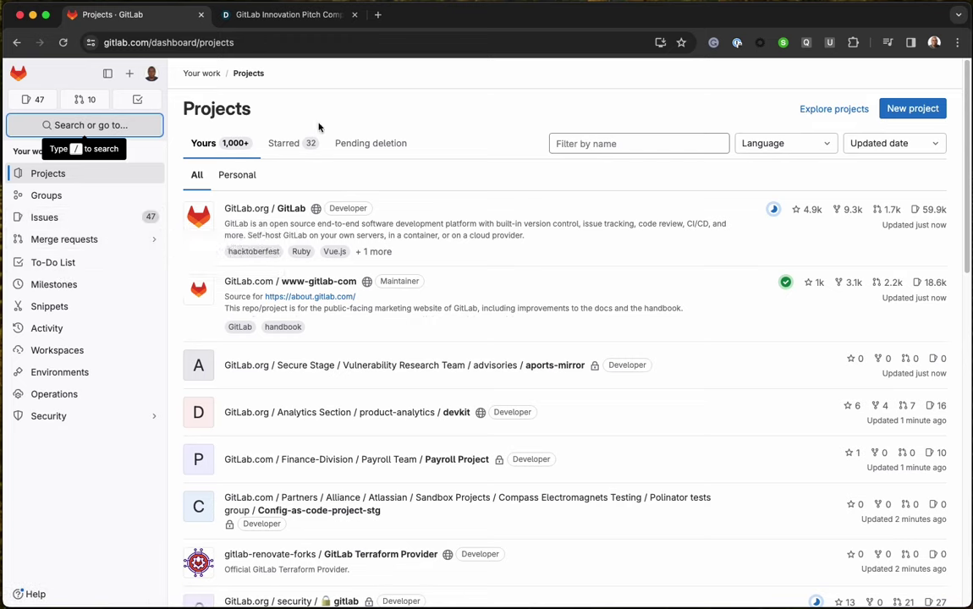
{"action": "left_click", "coordinate": [363, 92]}
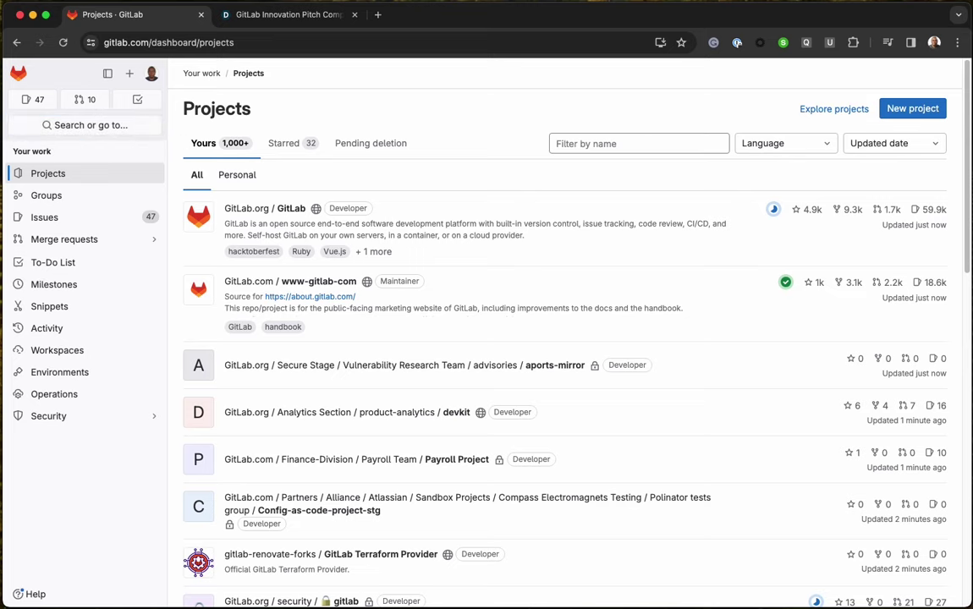
Start a new blank project and search the namespace picker for your own username
{"action": "left_click", "coordinate": [928, 111]}
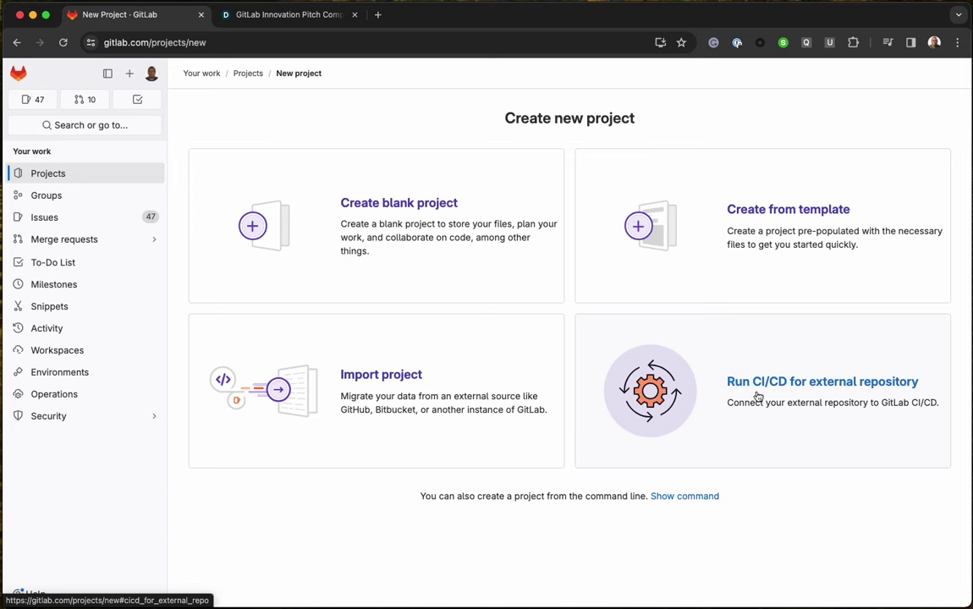
{"action": "left_click", "coordinate": [453, 204]}
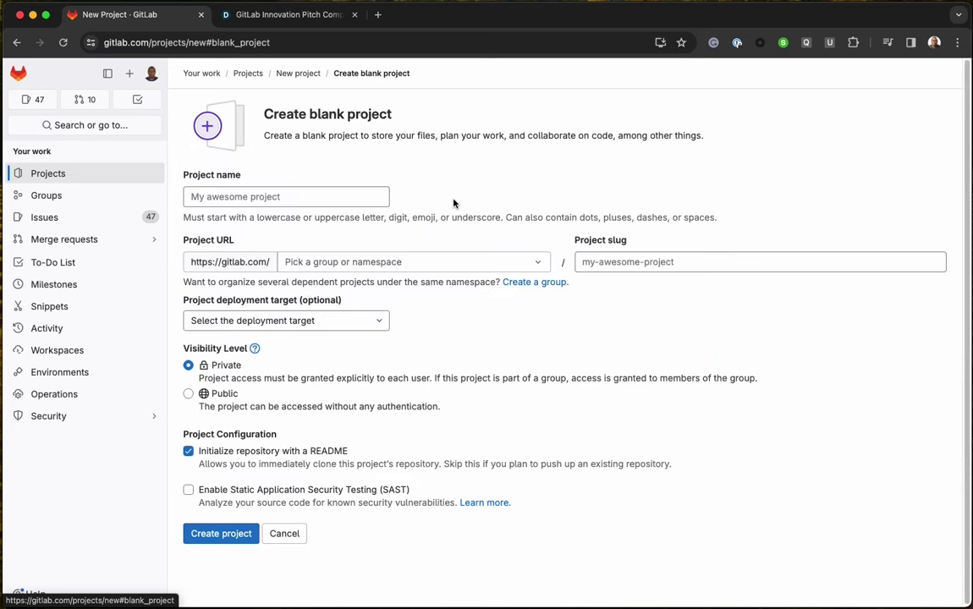
{"action": "left_click", "coordinate": [327, 262]}
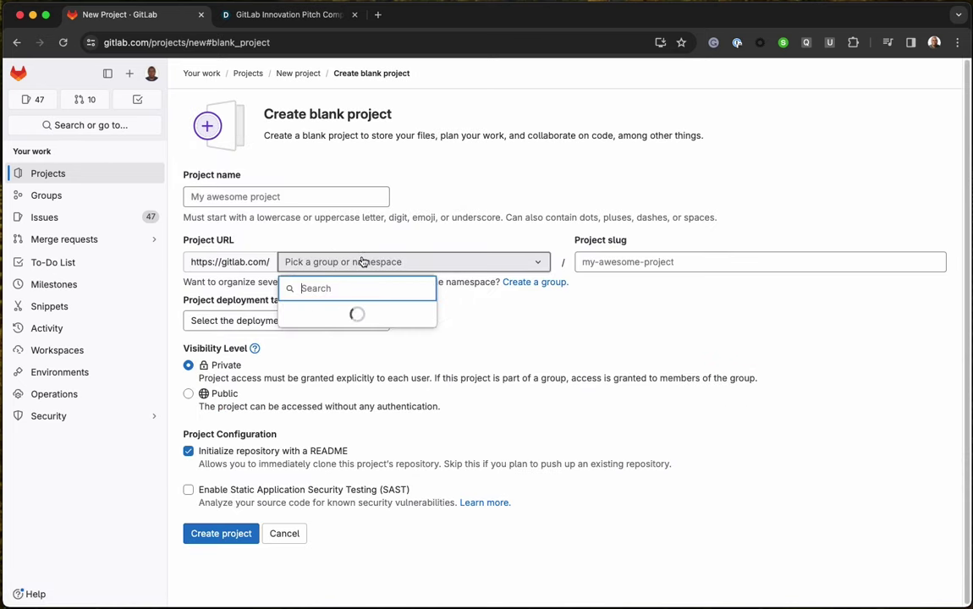
{"action": "type", "text": "abuango"}
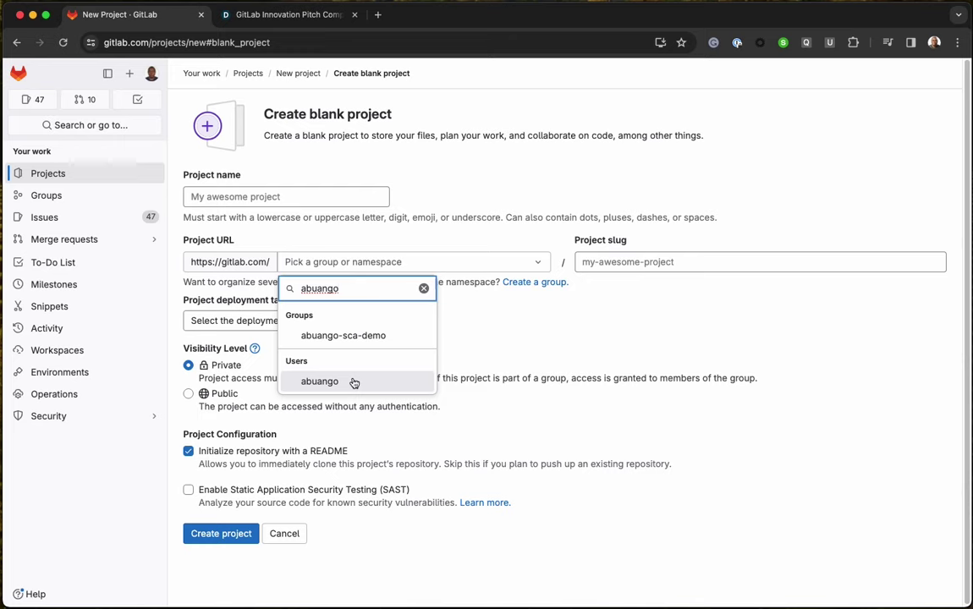
Select the personal namespace and name the project 'GitLan Innovation Pitch'
{"action": "left_click", "coordinate": [354, 383]}
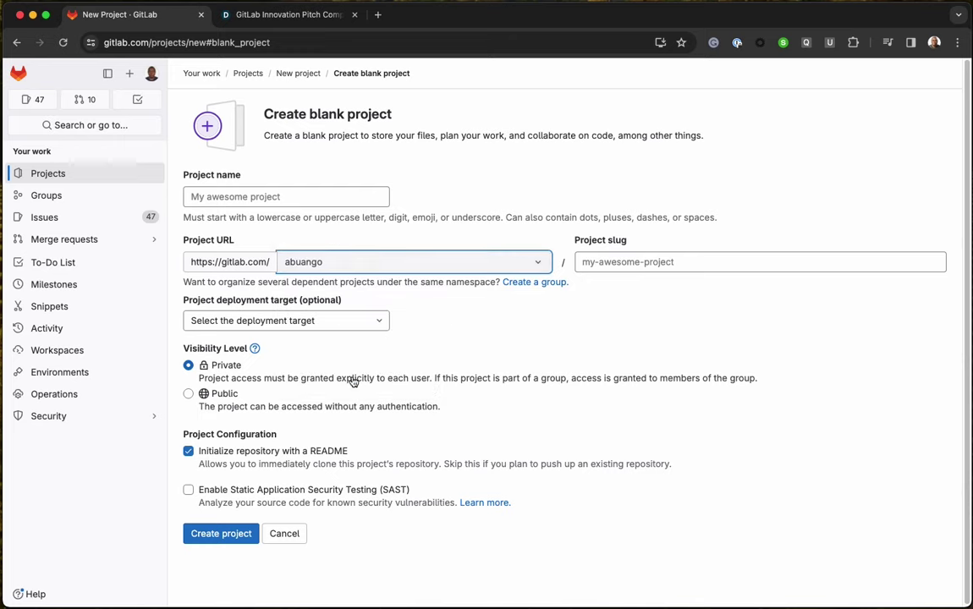
{"action": "left_click", "coordinate": [267, 198]}
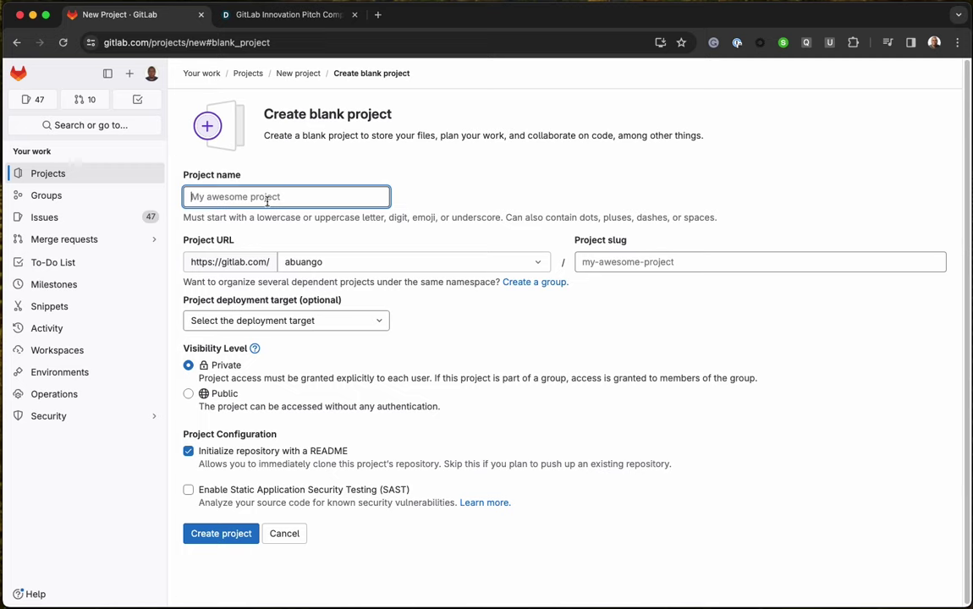
{"action": "type", "text": "Git"}
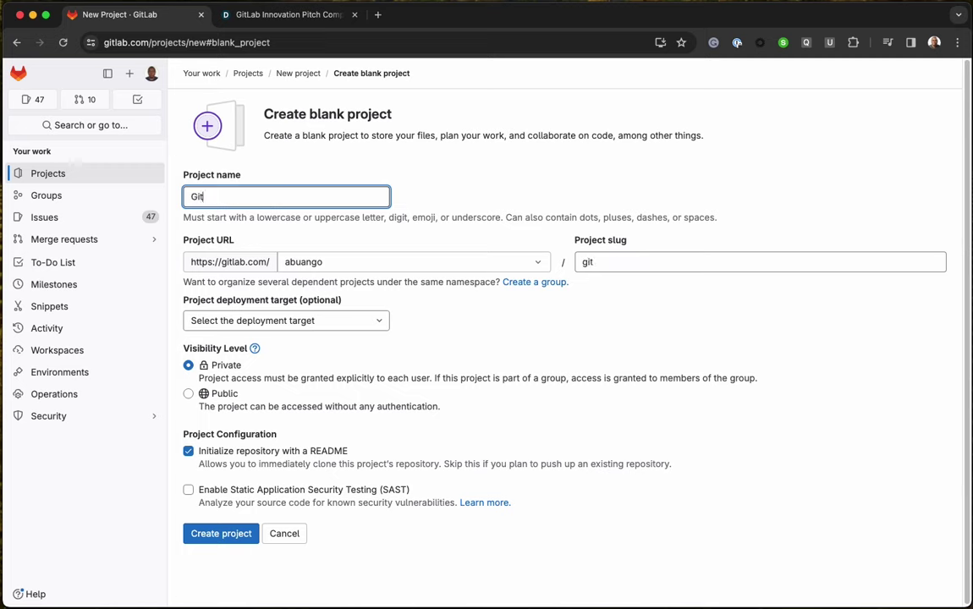
{"action": "type", "text": "Lan Innoca"}
{"action": "key", "text": "BackSpace"}
{"action": "key", "text": "BackSpace"}
{"action": "type", "text": "vation"}
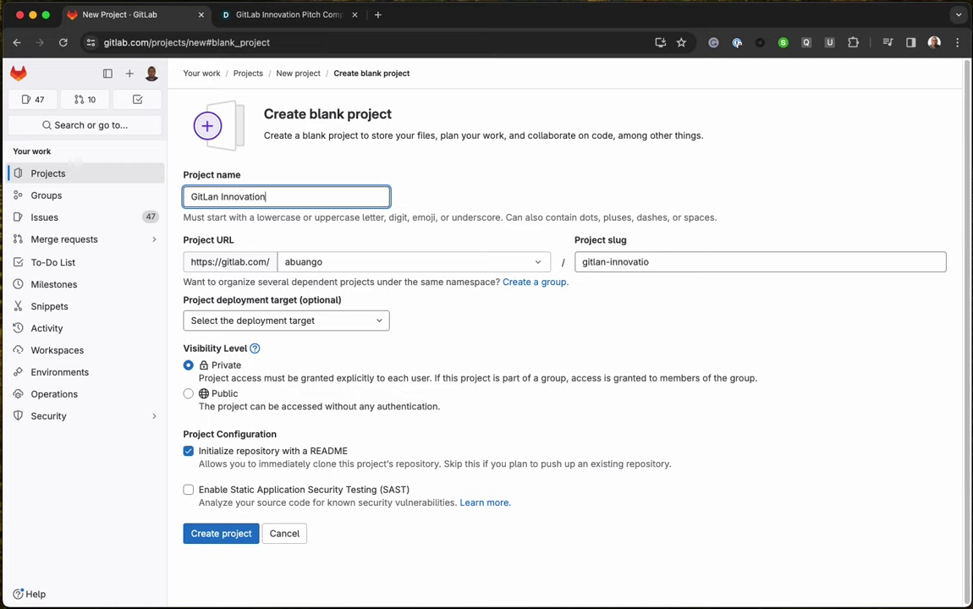
{"action": "type", "text": " Pitch"}
{"action": "key", "text": "BackSpace"}
{"action": "type", "text": "h"}
{"action": "left_click", "coordinate": [419, 319]}
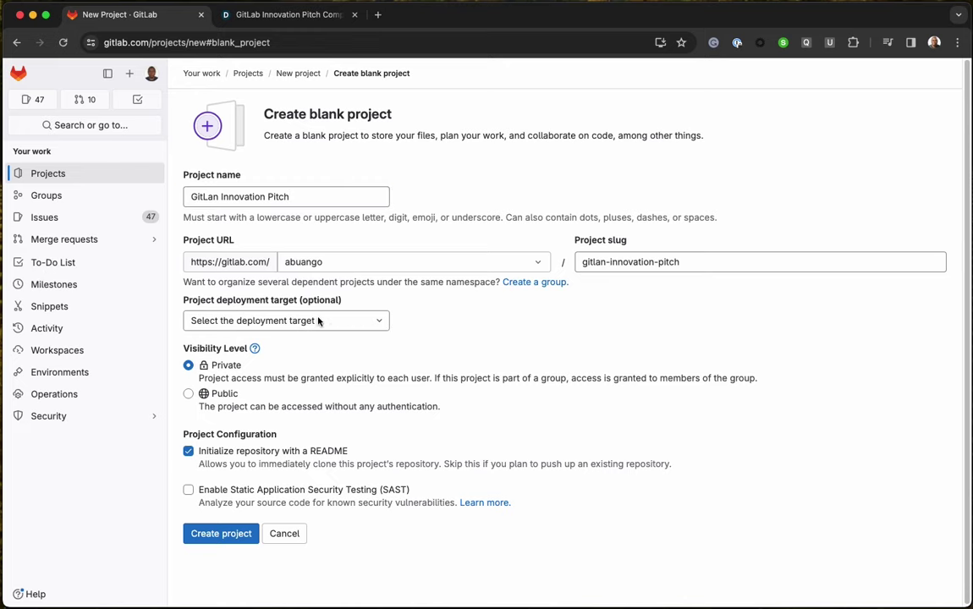
Set the deployment target to No deployment planned and the visibility to Public
{"action": "left_click", "coordinate": [334, 321]}
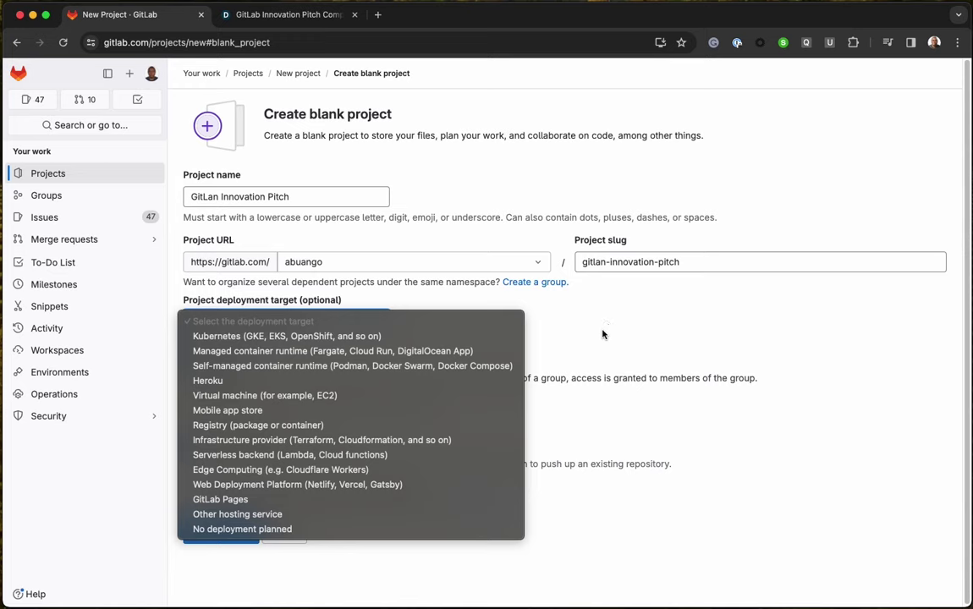
{"action": "left_click", "coordinate": [387, 530]}
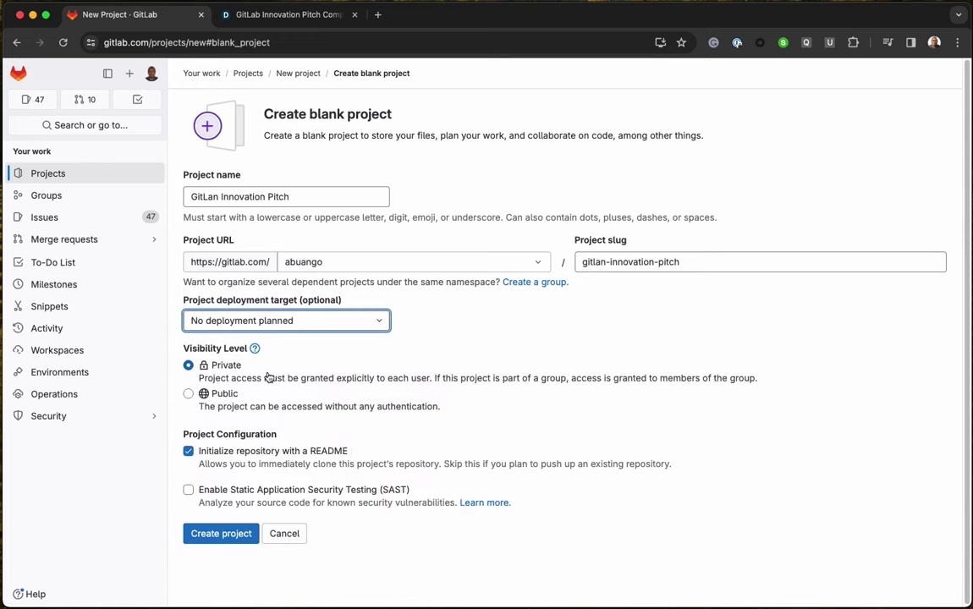
{"action": "left_click", "coordinate": [201, 395]}
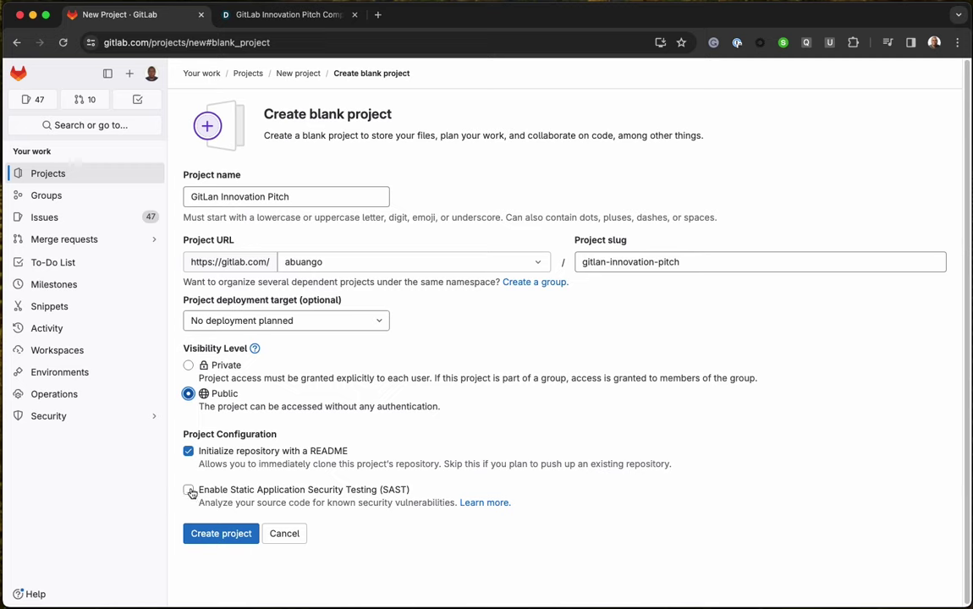
Create the project and review its new page with the initial README.md commit on main
{"action": "left_click", "coordinate": [227, 539]}
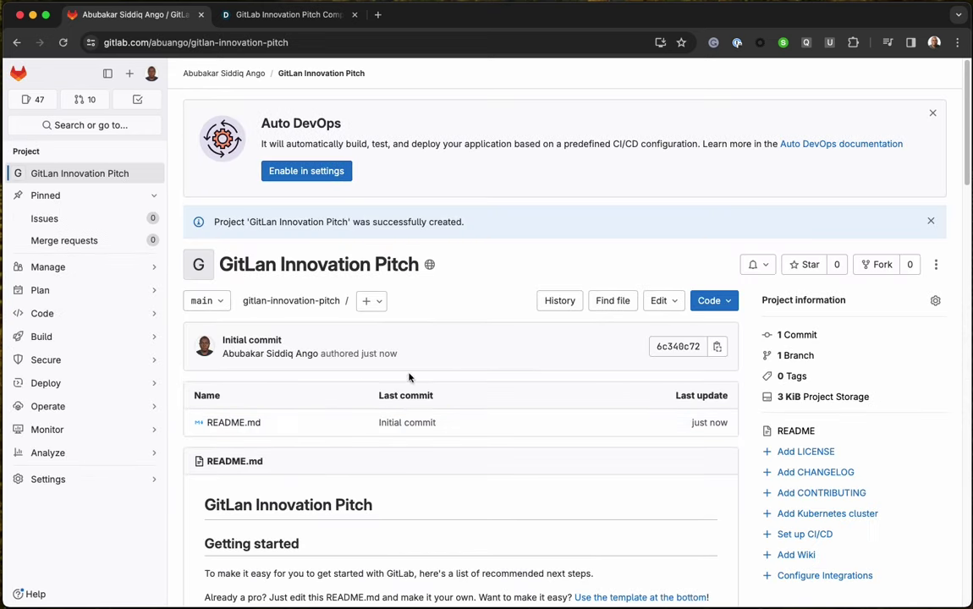
{"action": "scroll", "coordinate": [359, 446], "scroll_direction": "down", "scroll_amount": 3}
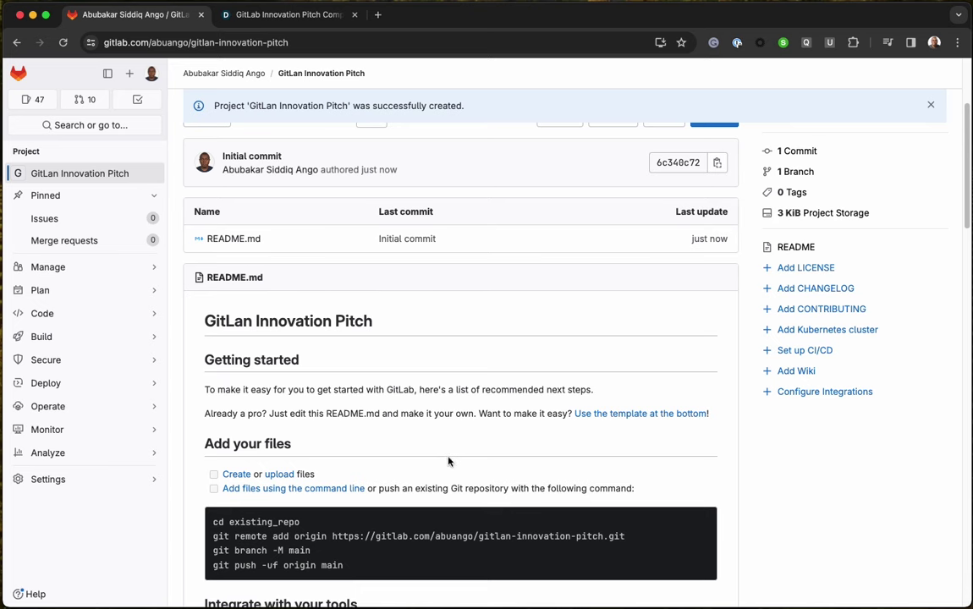
{"action": "scroll", "coordinate": [452, 460], "scroll_direction": "up", "scroll_amount": 3}
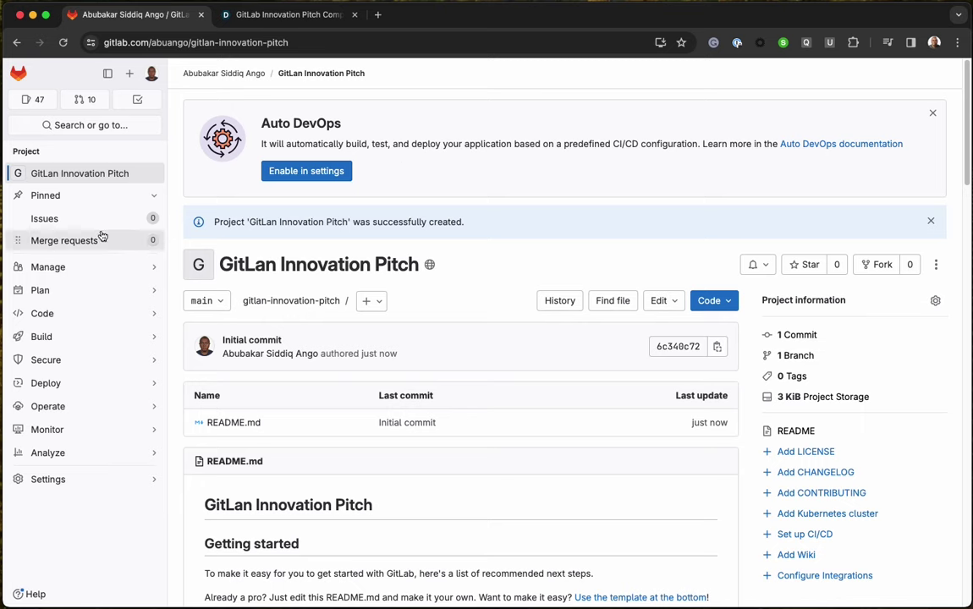
Preview the sidebar flyouts for Manage, Plan, Code, Build, Secure, Deploy, Operate, Monitor, Analyze and Settings
{"action": "mouse_move", "coordinate": [82, 270]}
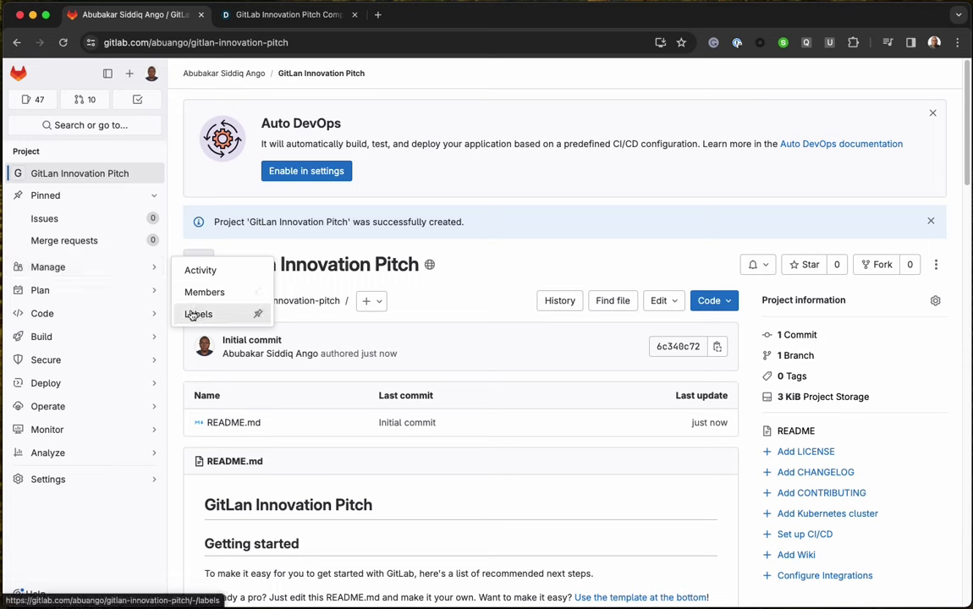
{"action": "mouse_move", "coordinate": [90, 294]}
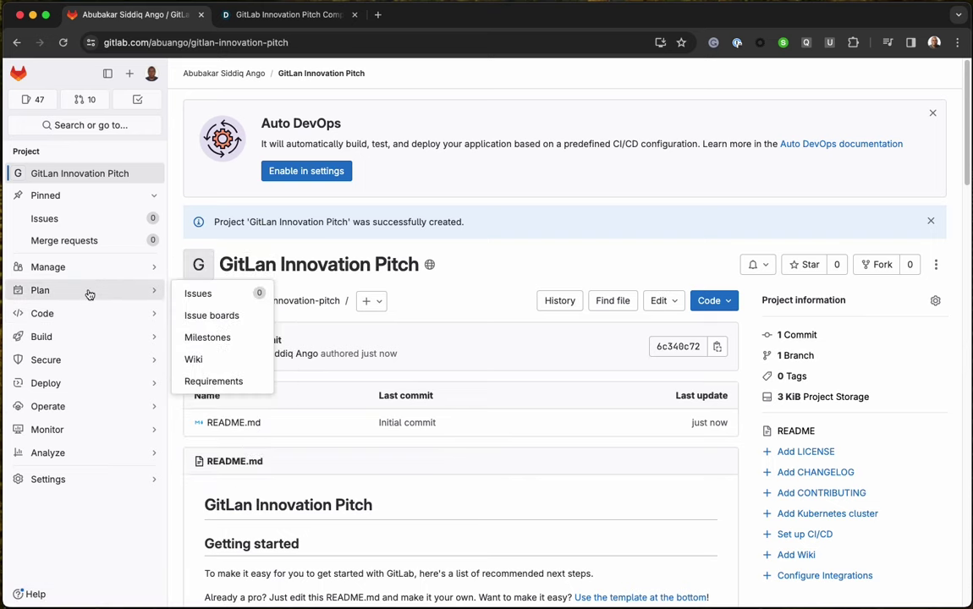
{"action": "mouse_move", "coordinate": [82, 315]}
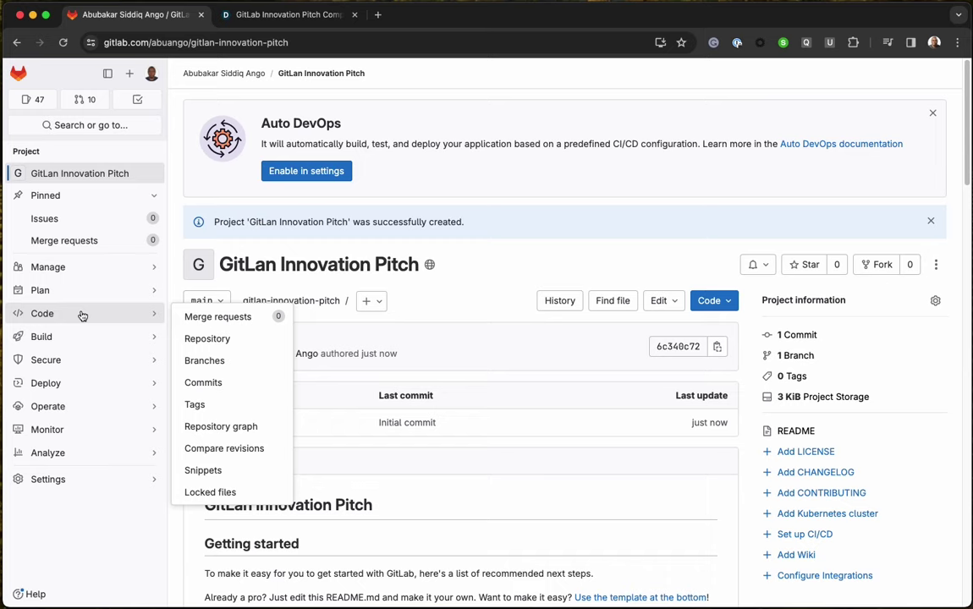
{"action": "mouse_move", "coordinate": [83, 338]}
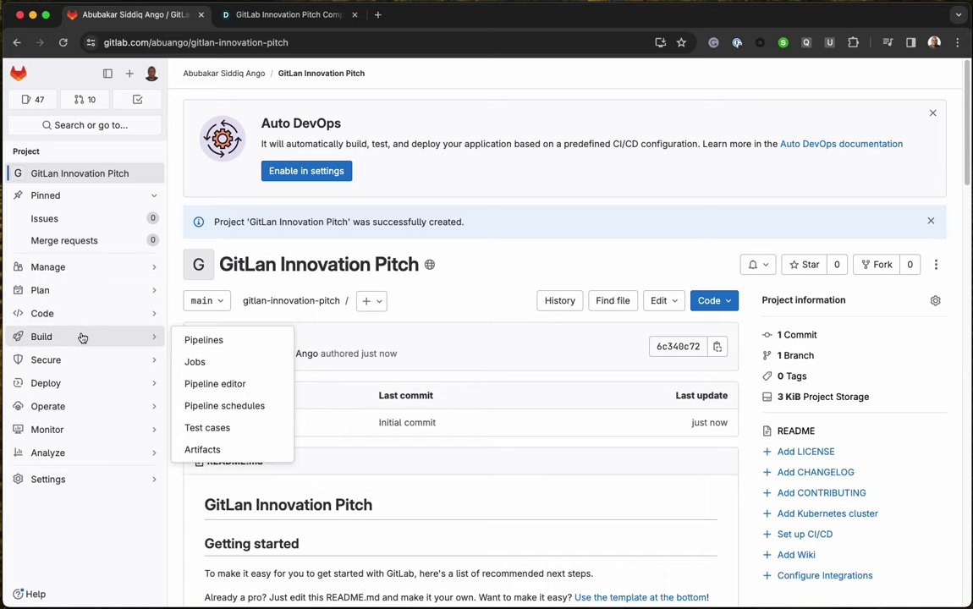
{"action": "mouse_move", "coordinate": [79, 361]}
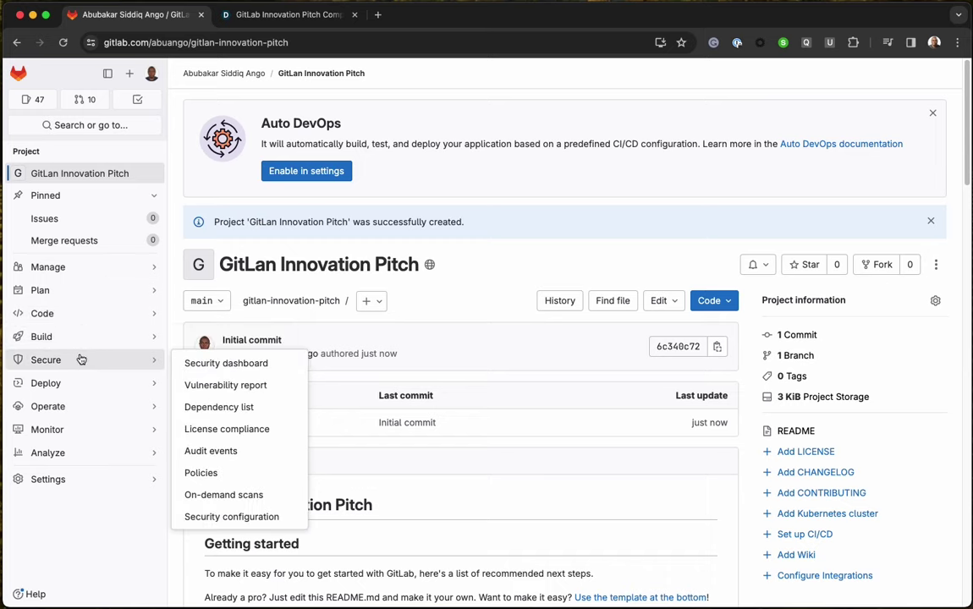
{"action": "mouse_move", "coordinate": [85, 390]}
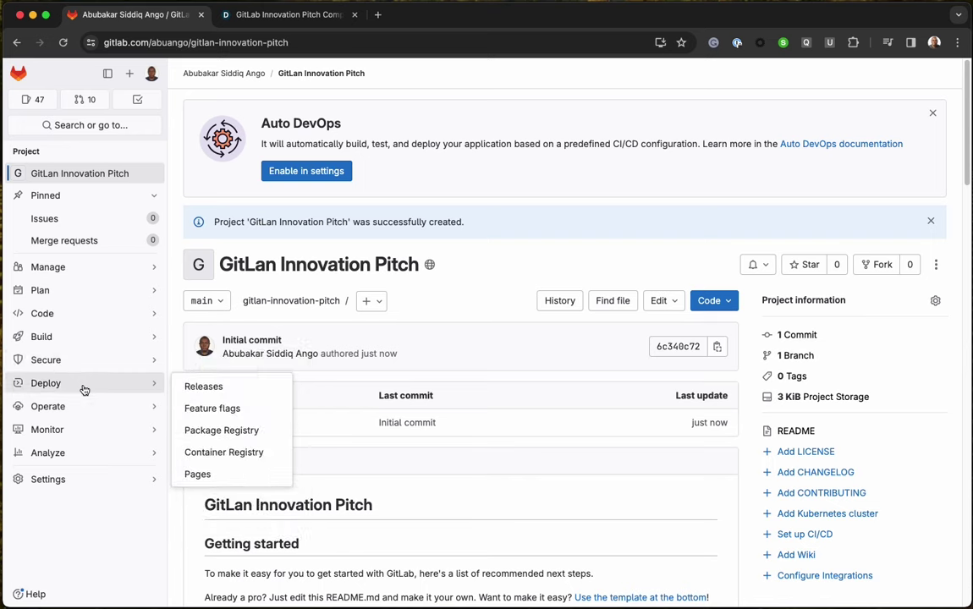
{"action": "mouse_move", "coordinate": [91, 411]}
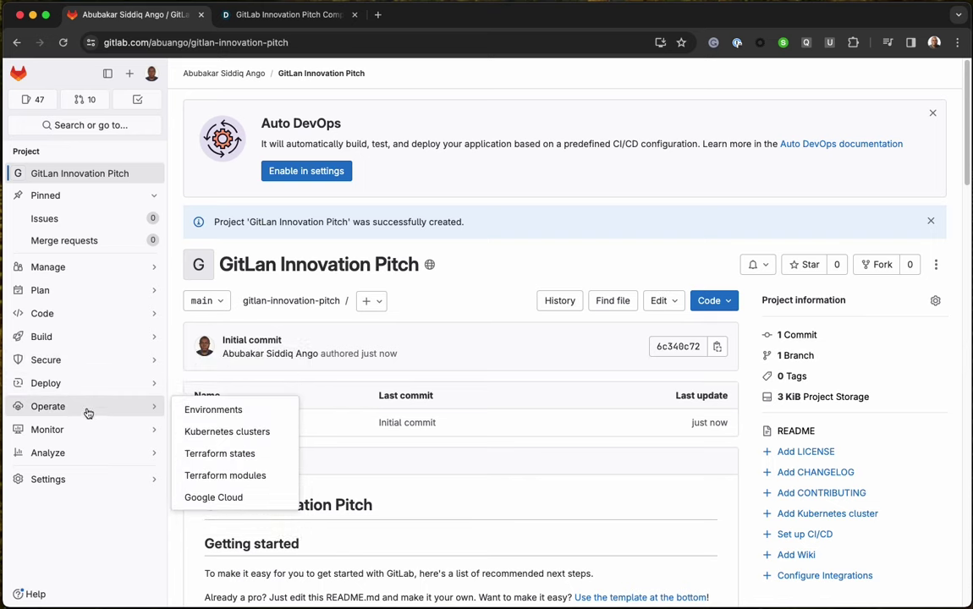
{"action": "mouse_move", "coordinate": [85, 457]}
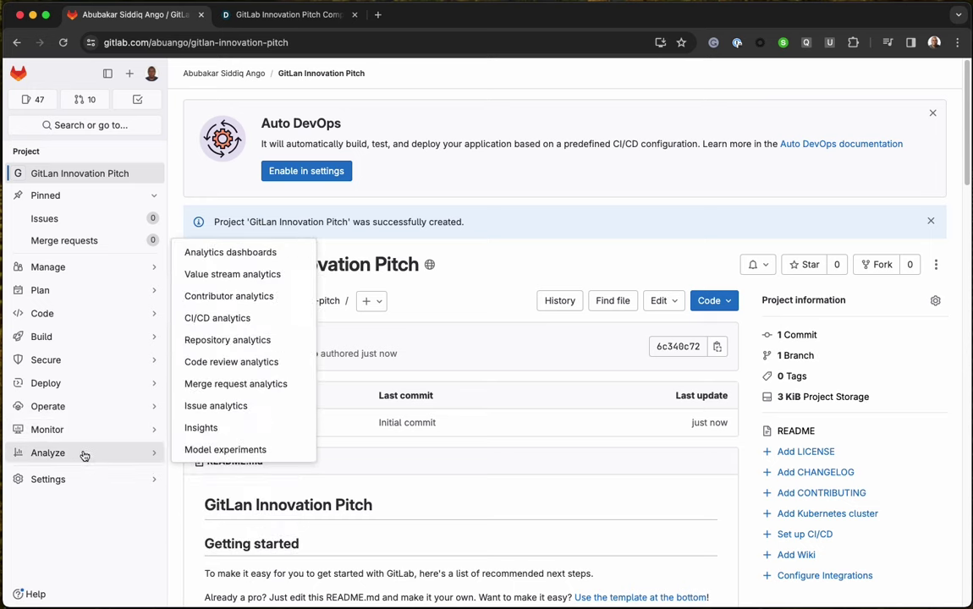
{"action": "mouse_move", "coordinate": [75, 439]}
{"action": "mouse_move", "coordinate": [96, 479]}
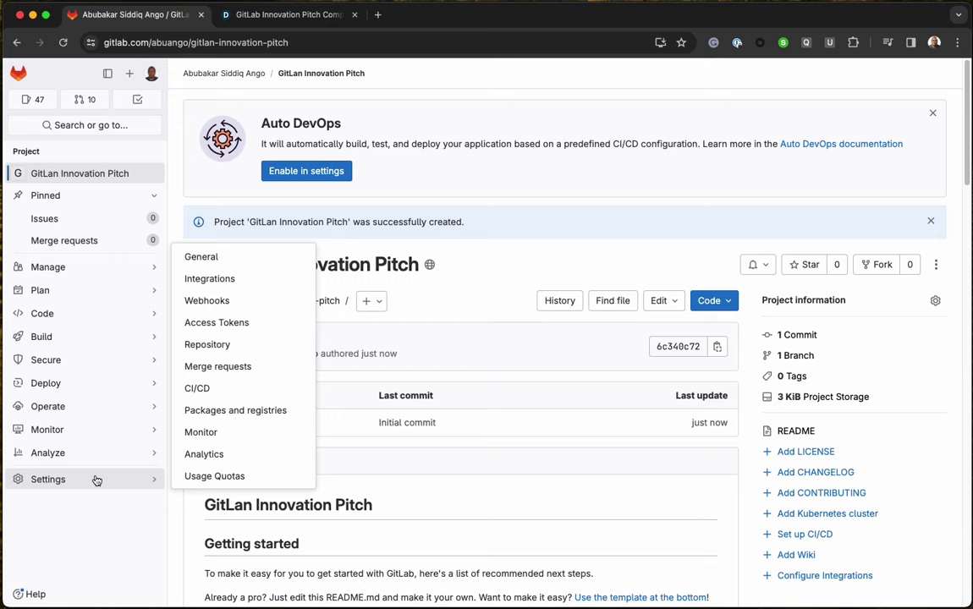